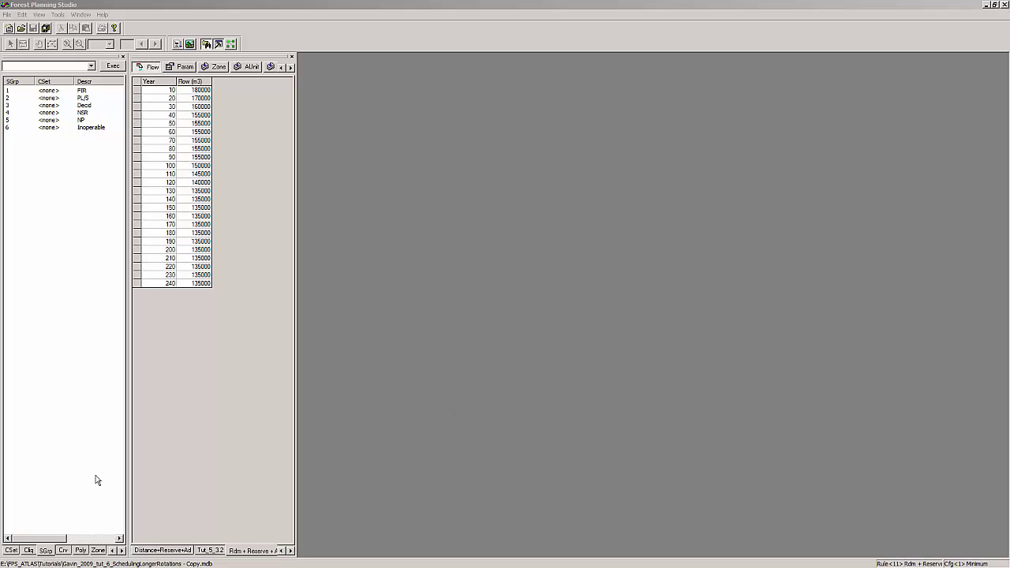
Open the record of the FIR stand group to view its age window
click(46, 93)
double_click(47, 92)
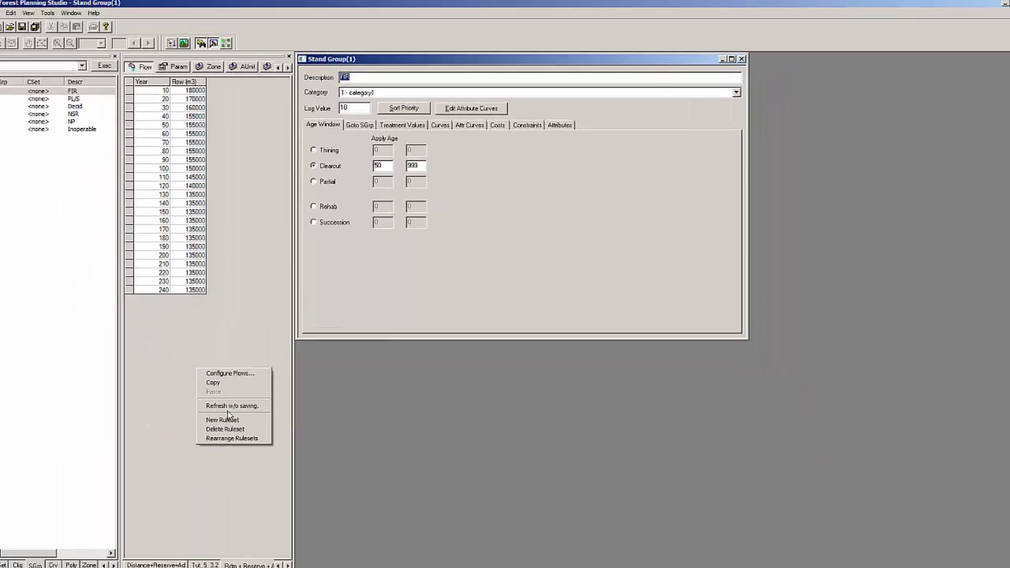
Create a new ruleset with Long Rotations as both its description and abbreviation
click(138, 496)
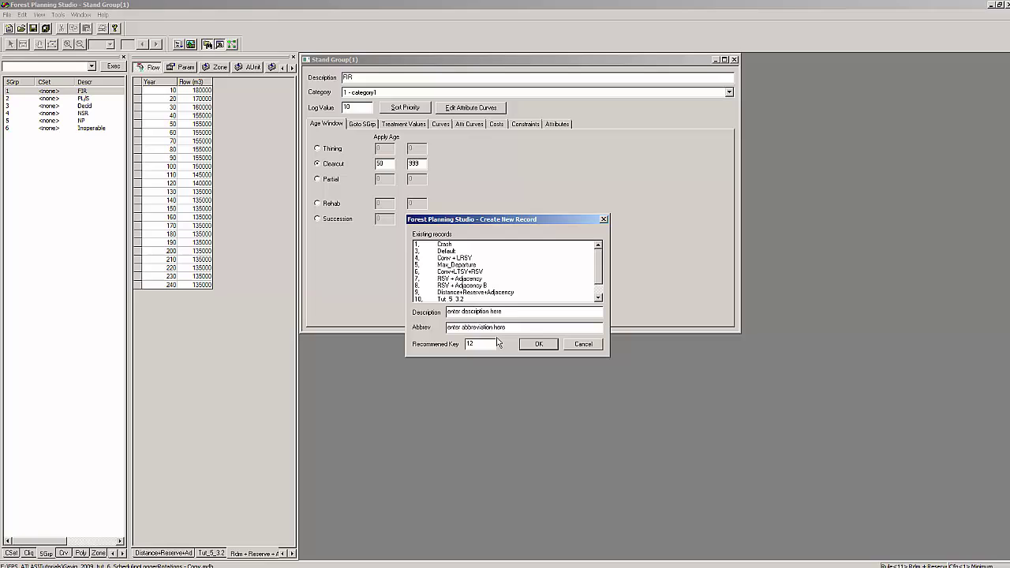
drag(525, 311, 446, 311)
text(Lon)
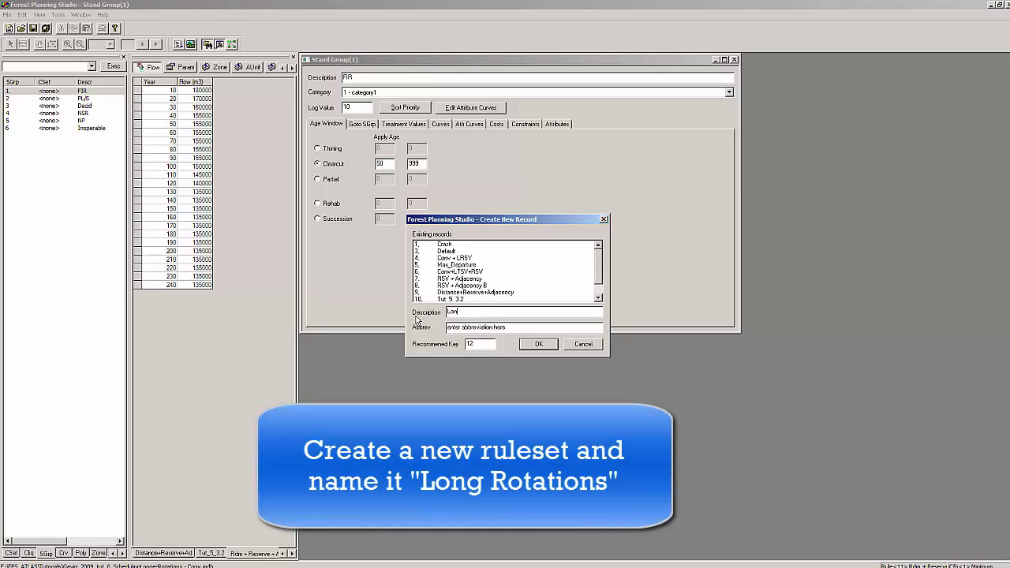
text(g Rotations)
key(Tab)
text(Long Rotations)
key(Return)
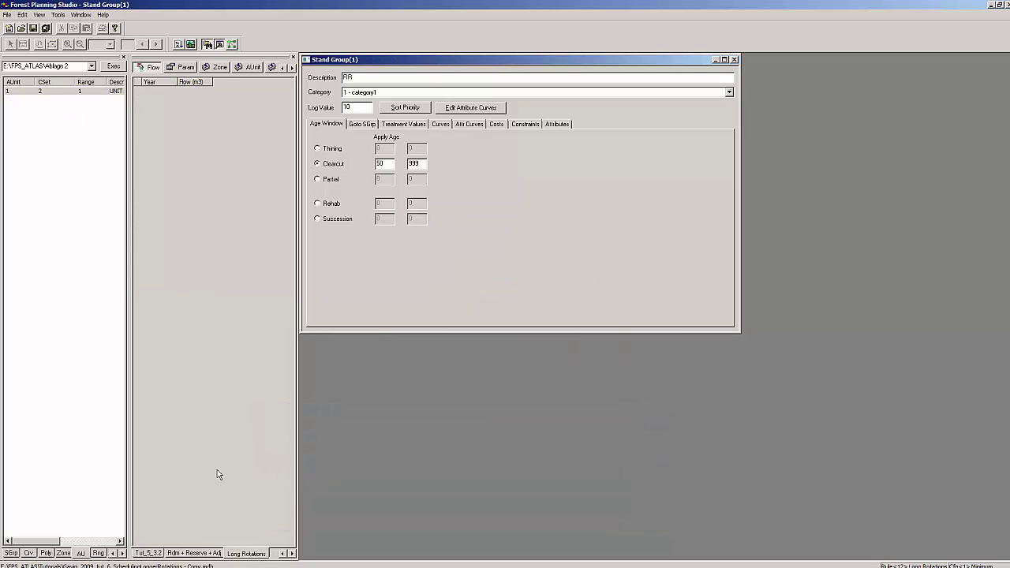
Copy the full year and flow table from the Rdm + Reserve + Adj ruleset into the Long Rotations ruleset
click(195, 554)
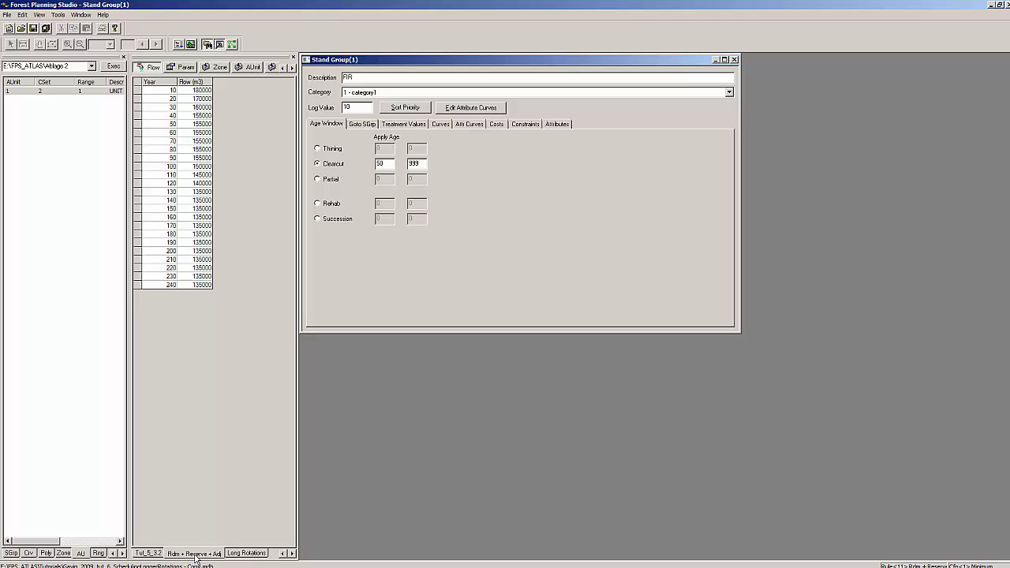
drag(150, 90, 202, 292)
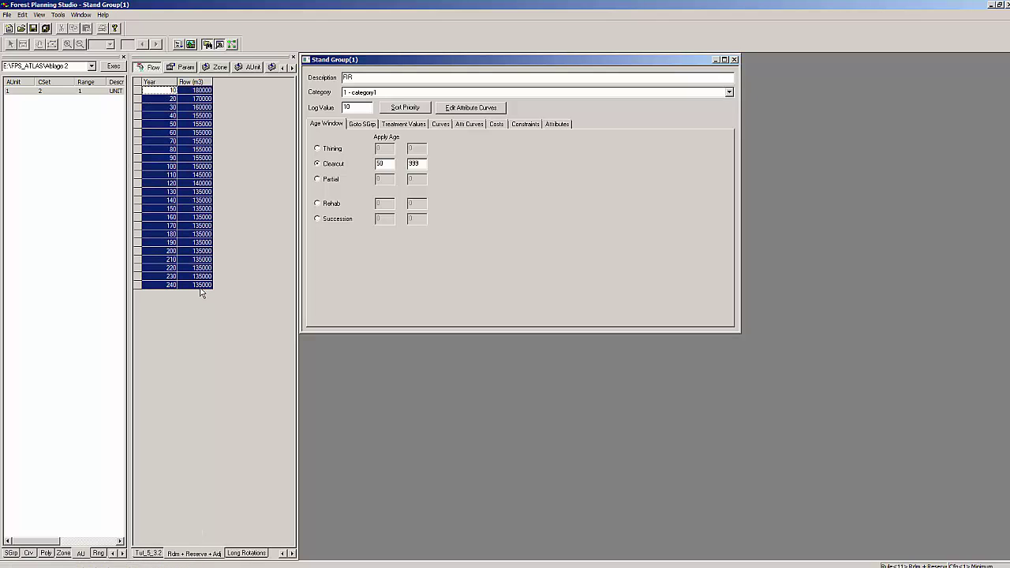
right_click(207, 239)
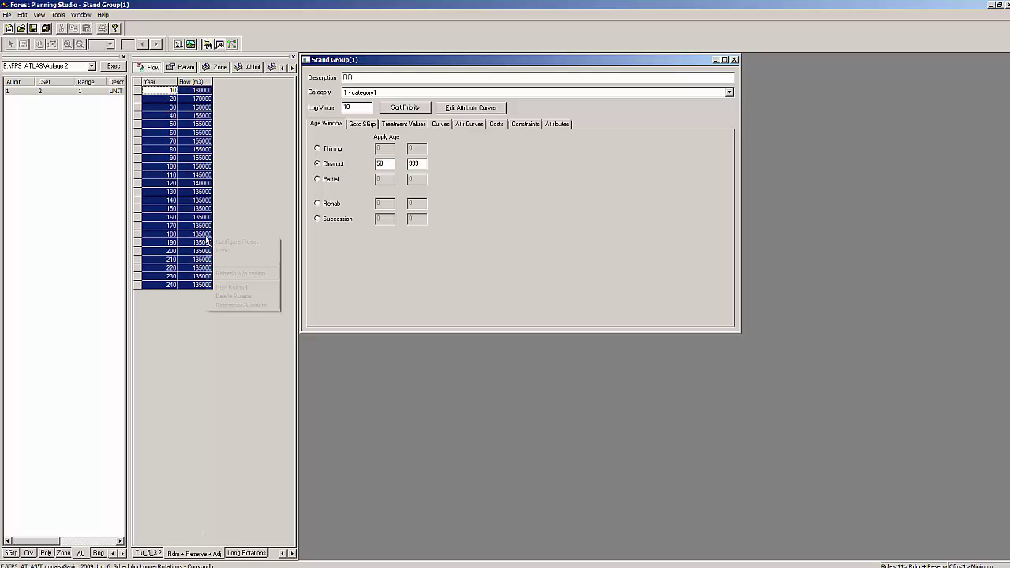
click(259, 250)
click(251, 554)
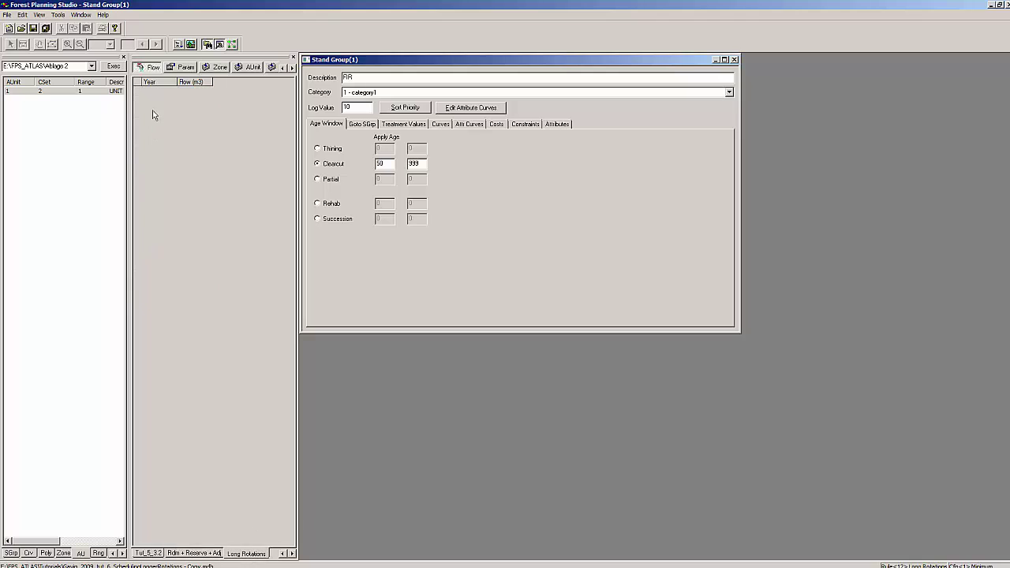
right_click(153, 93)
click(169, 120)
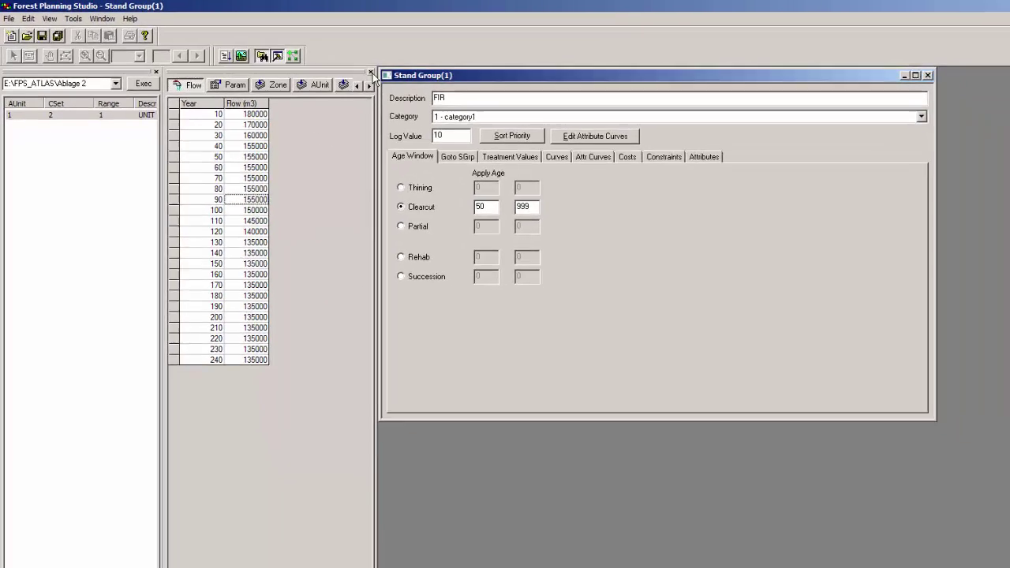
Add a constraint row with the 2 - Adjacency Constraint set to access unit UNIT 1 and save the record
click(525, 102)
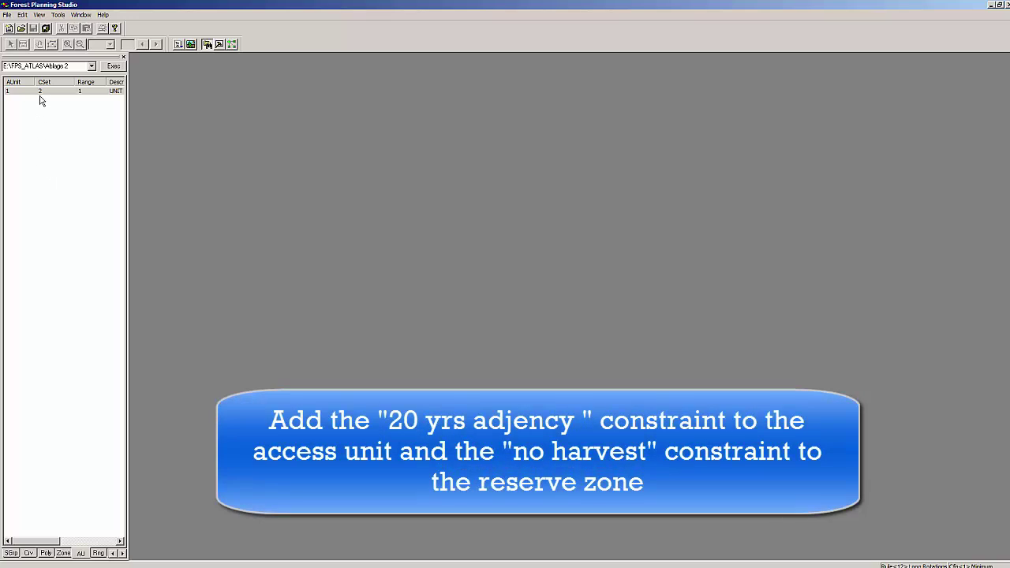
double_click(40, 94)
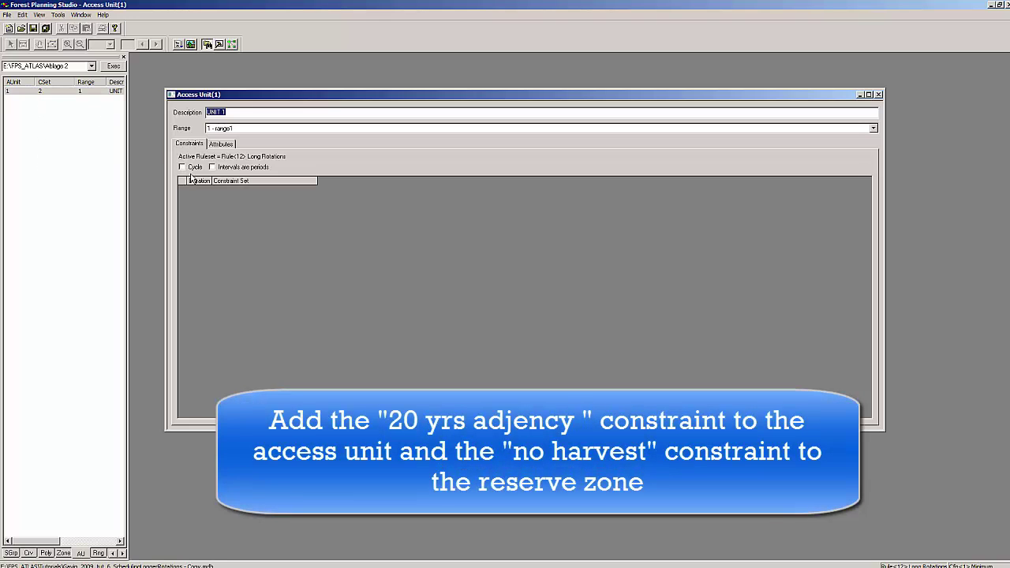
click(229, 184)
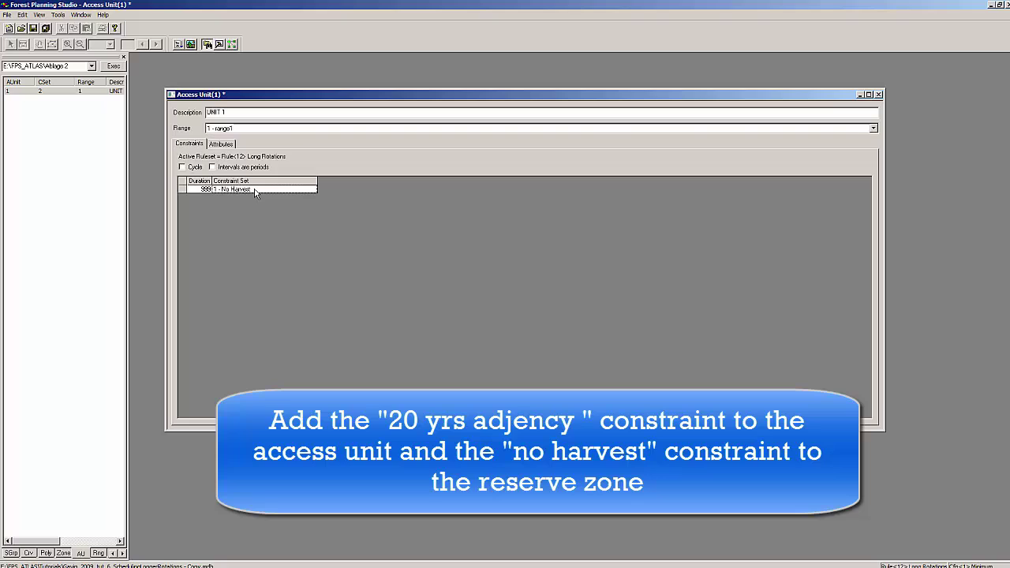
click(255, 193)
click(257, 209)
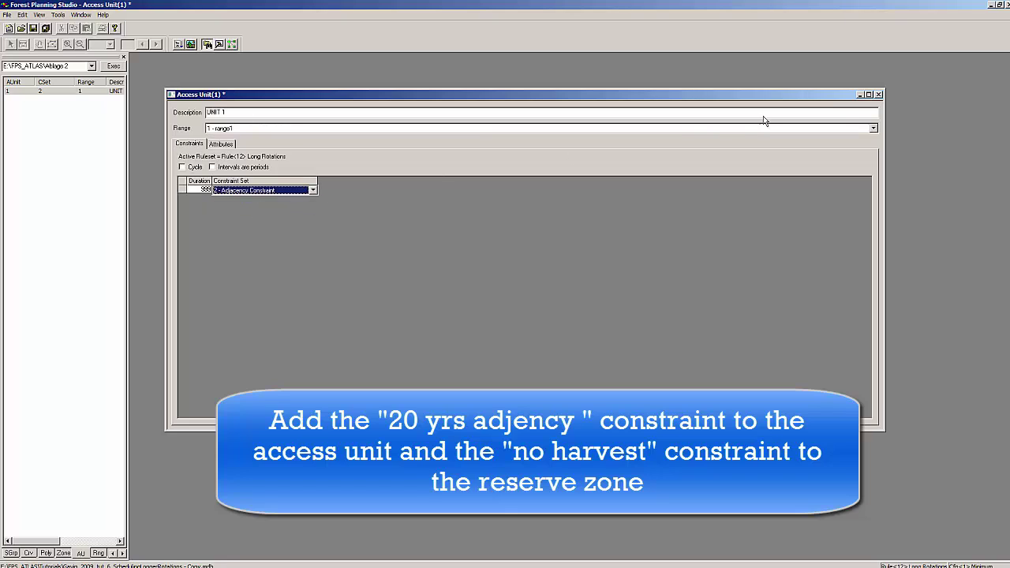
click(879, 94)
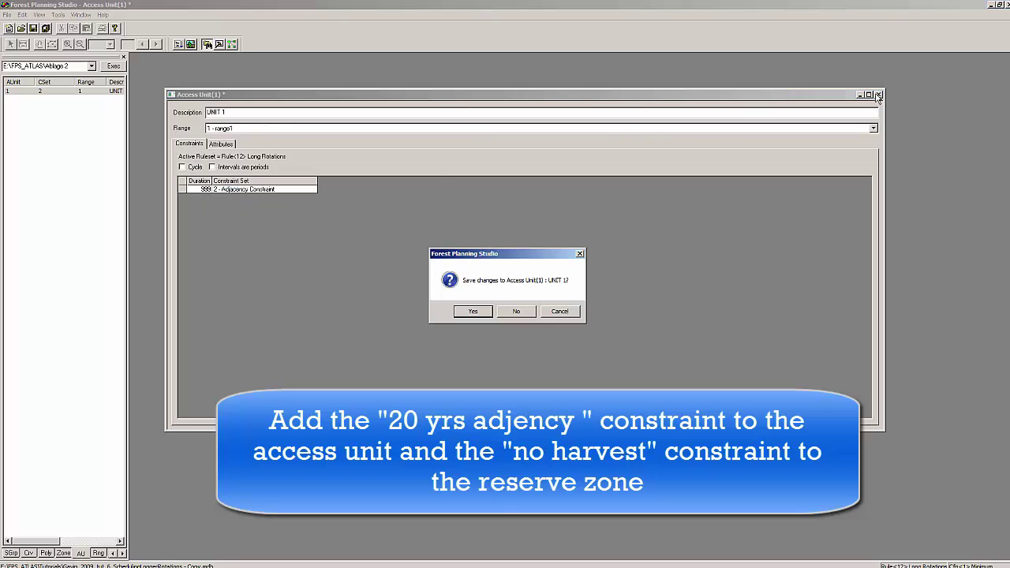
click(474, 312)
Add the 1 - No Harvest constraint set to the Reserve Zone and save the record
click(63, 554)
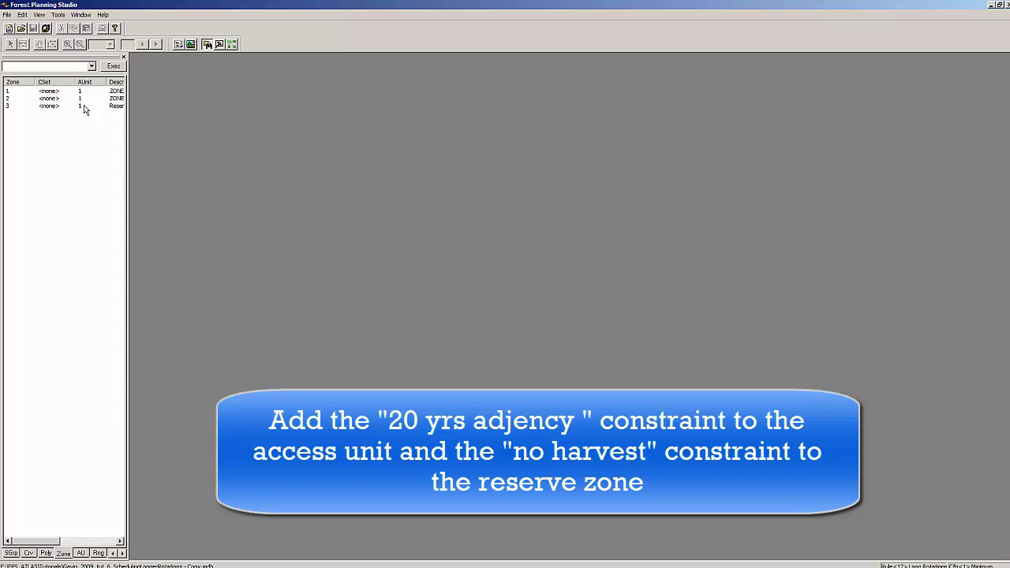
double_click(45, 106)
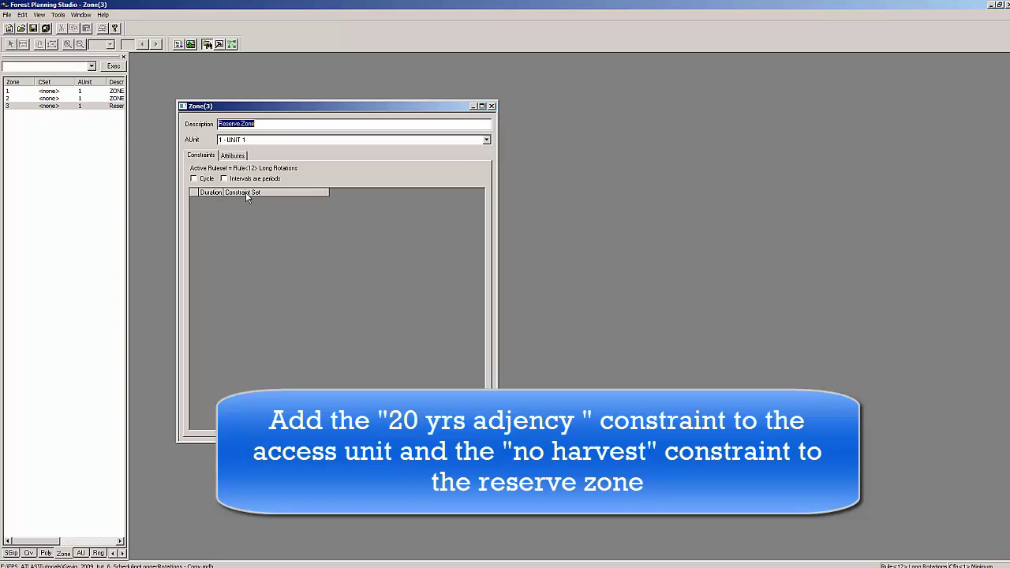
click(252, 195)
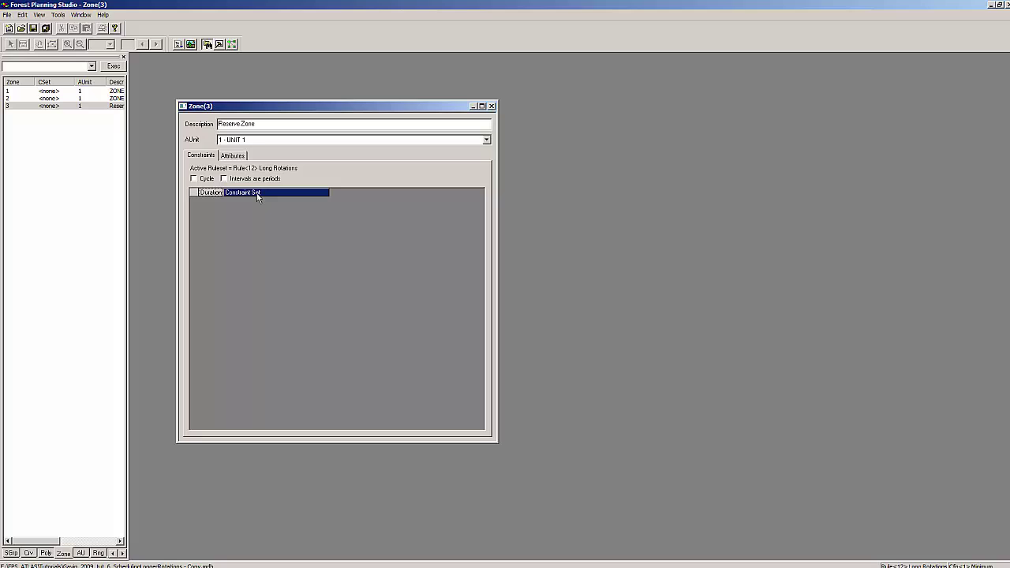
double_click(257, 195)
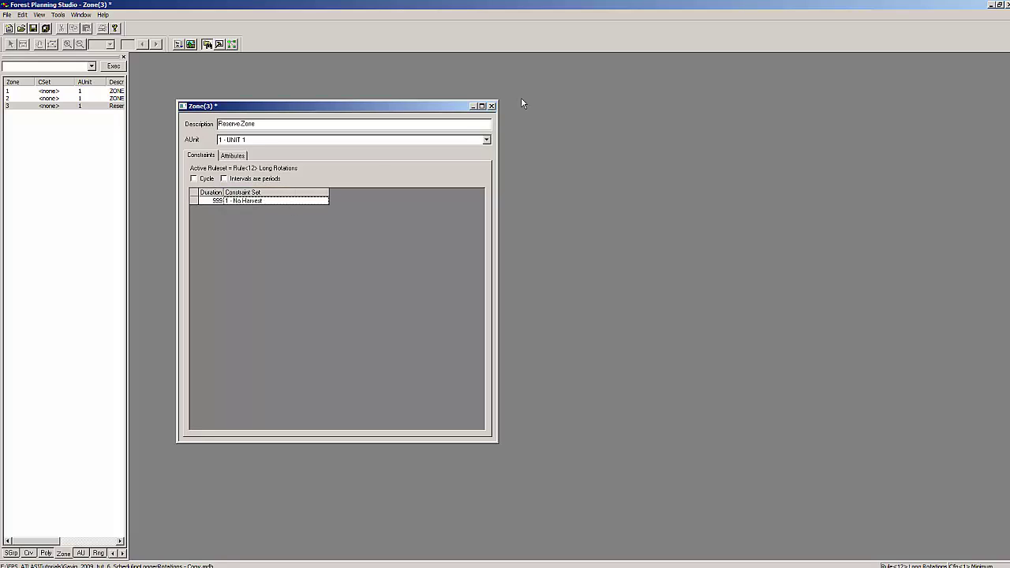
click(492, 106)
click(477, 312)
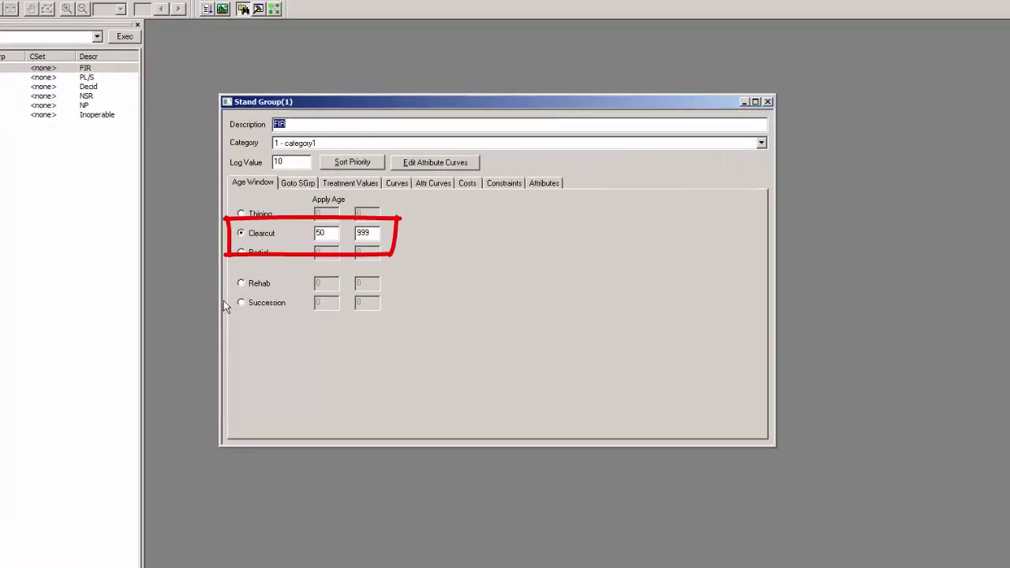
Set the FIR stand group's minimum clearcut age to 185, keep <myself> as its clearcut destination group, and save the record
drag(380, 246, 330, 246)
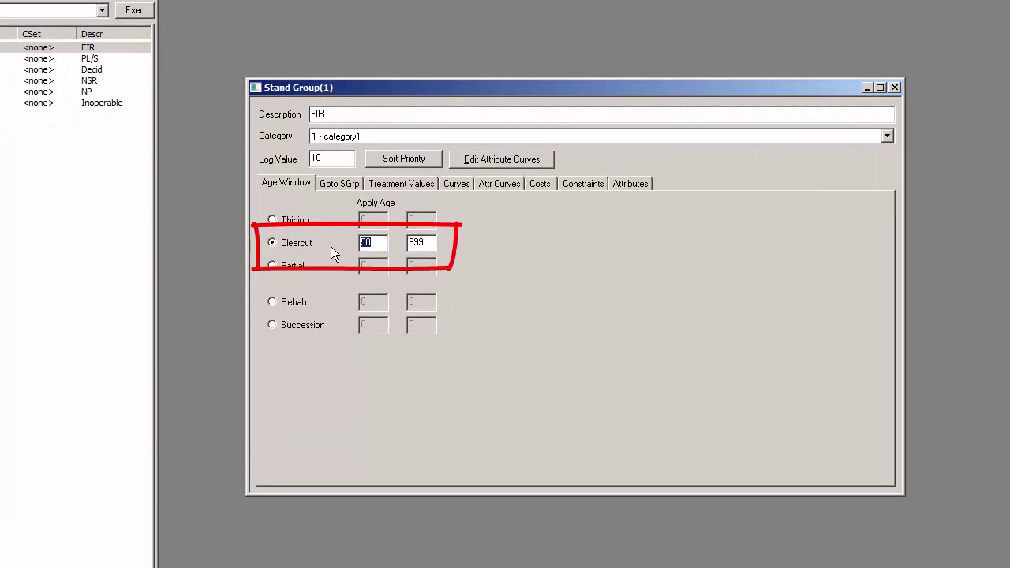
text(180)
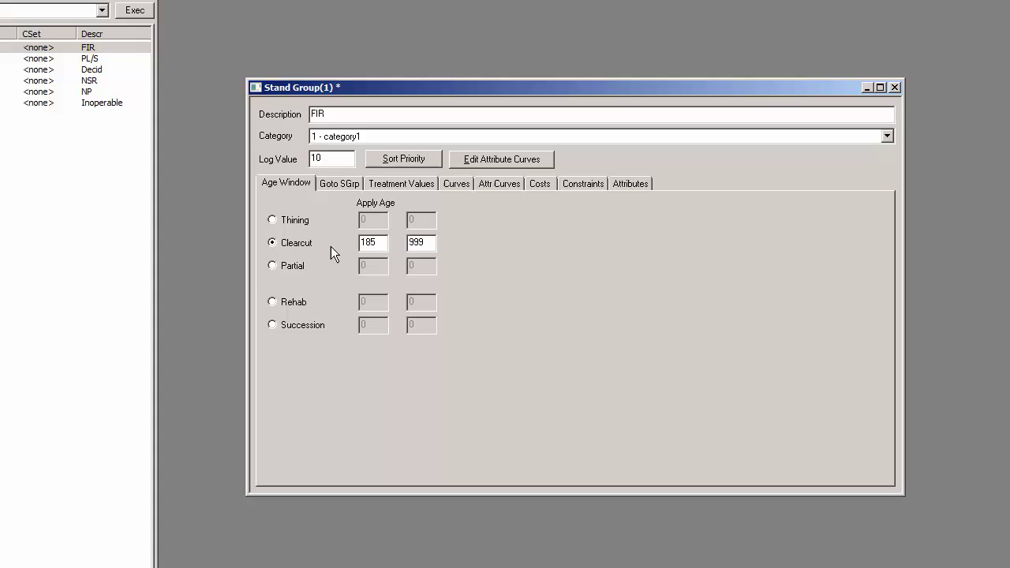
click(340, 186)
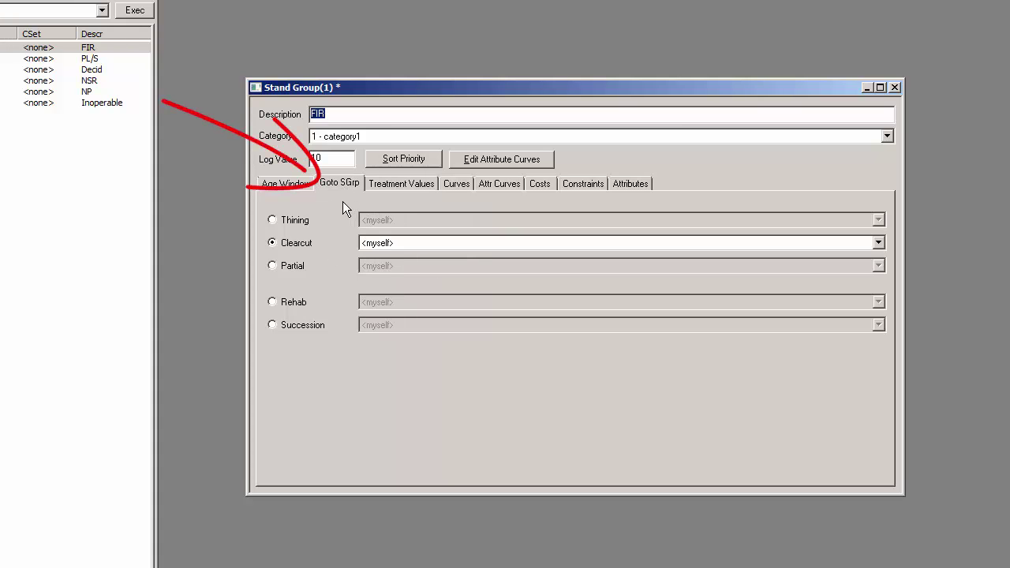
click(385, 246)
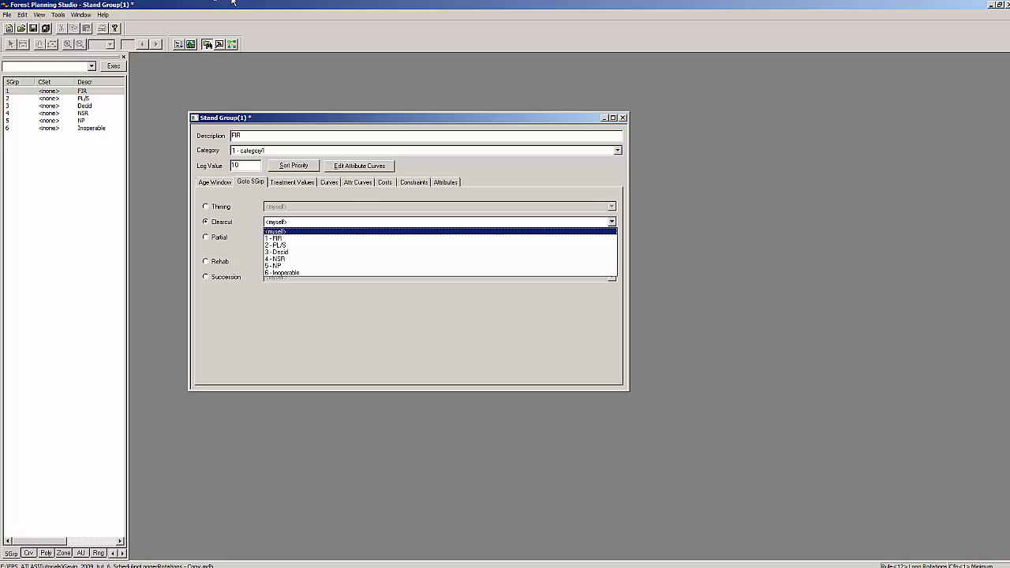
click(625, 119)
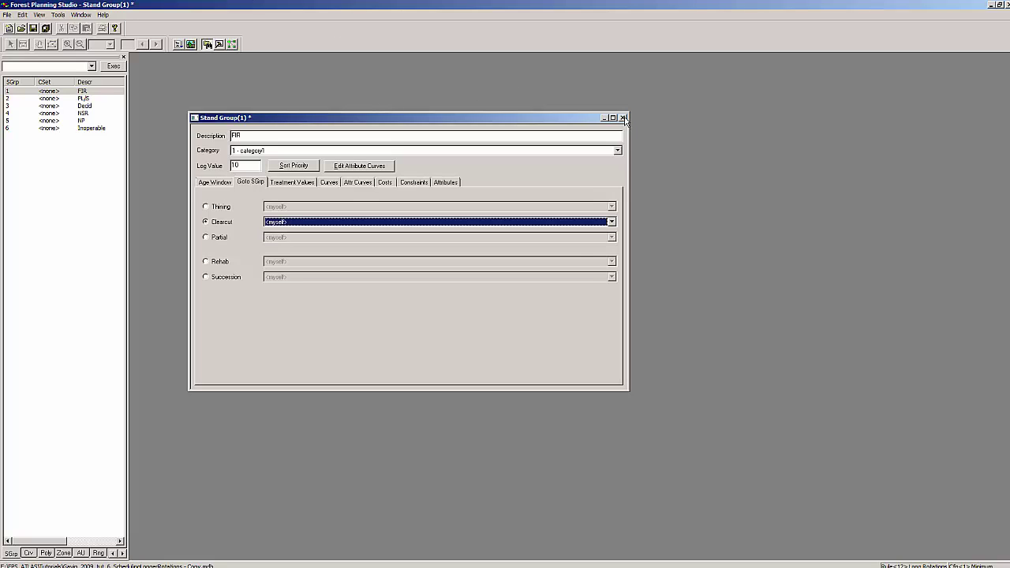
click(625, 119)
click(473, 310)
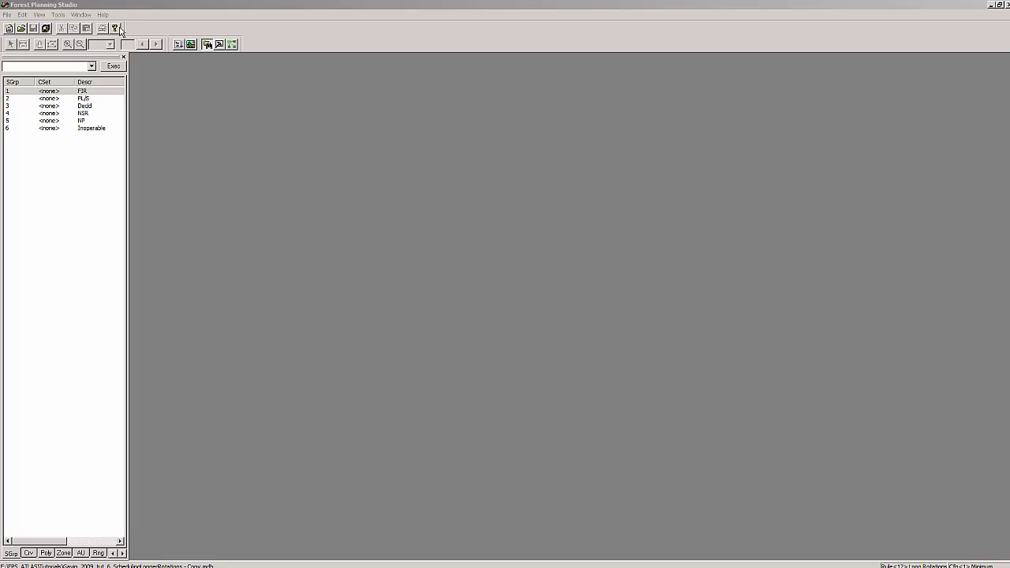
Open a new simulation run window and start the run for the Long Rotations ruleset
click(179, 45)
drag(252, 128, 239, 68)
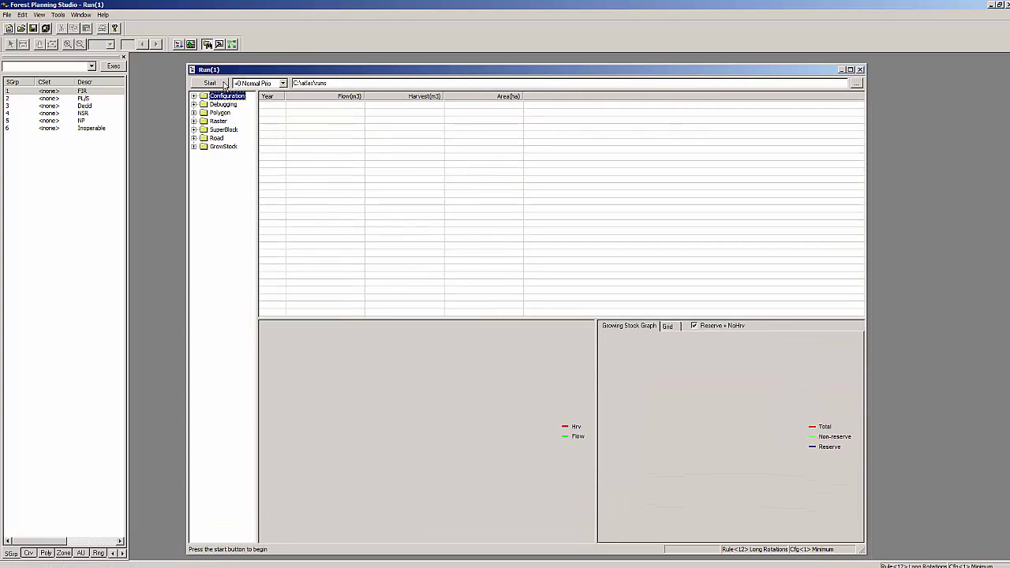
click(224, 84)
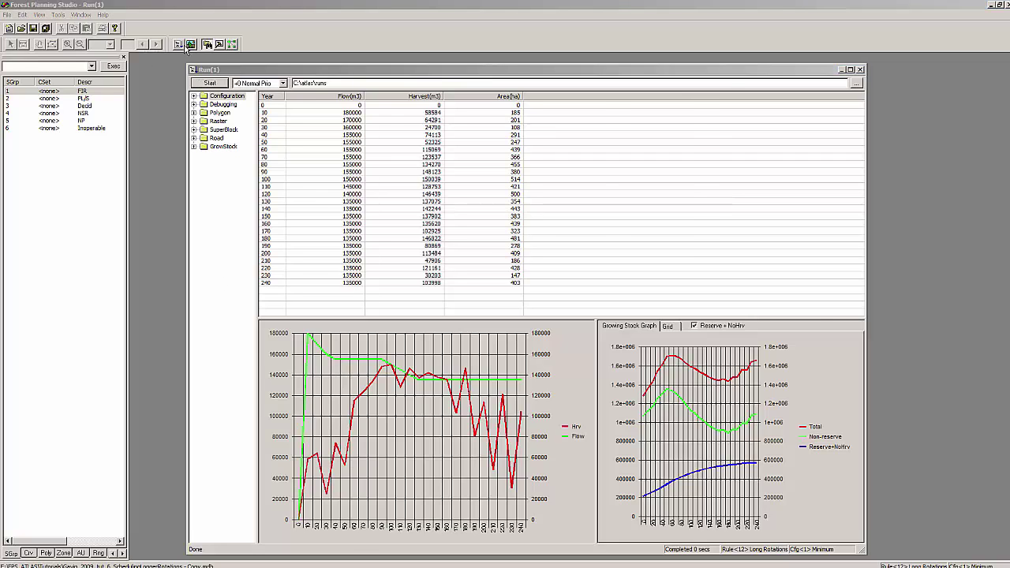
Create another ruleset with Long Rotations 2 as both its description and abbreviation
click(218, 45)
right_click(245, 452)
click(266, 503)
text(Long Rotations 2)
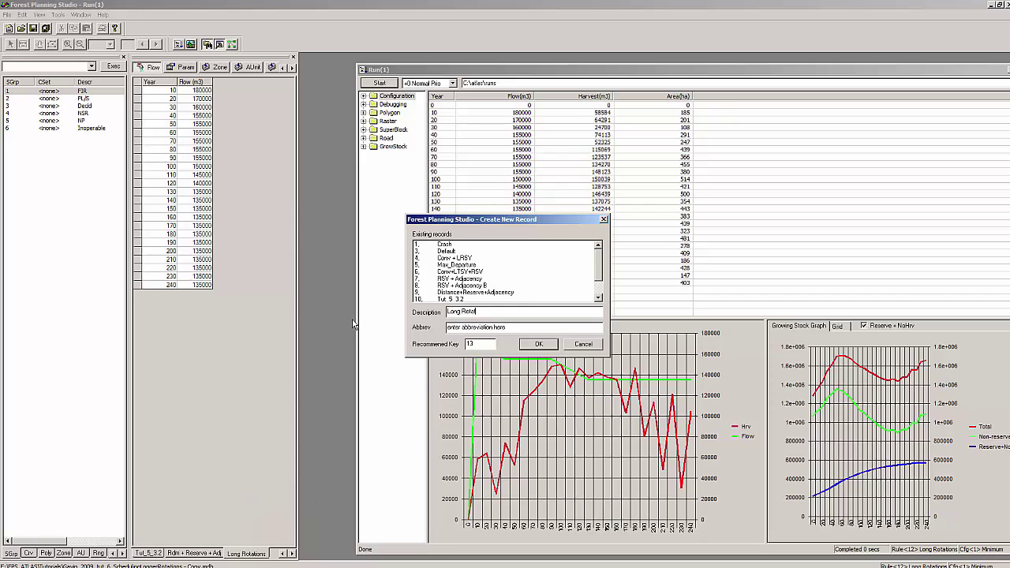
key(Tab)
text(Long Rotations 2)
click(544, 345)
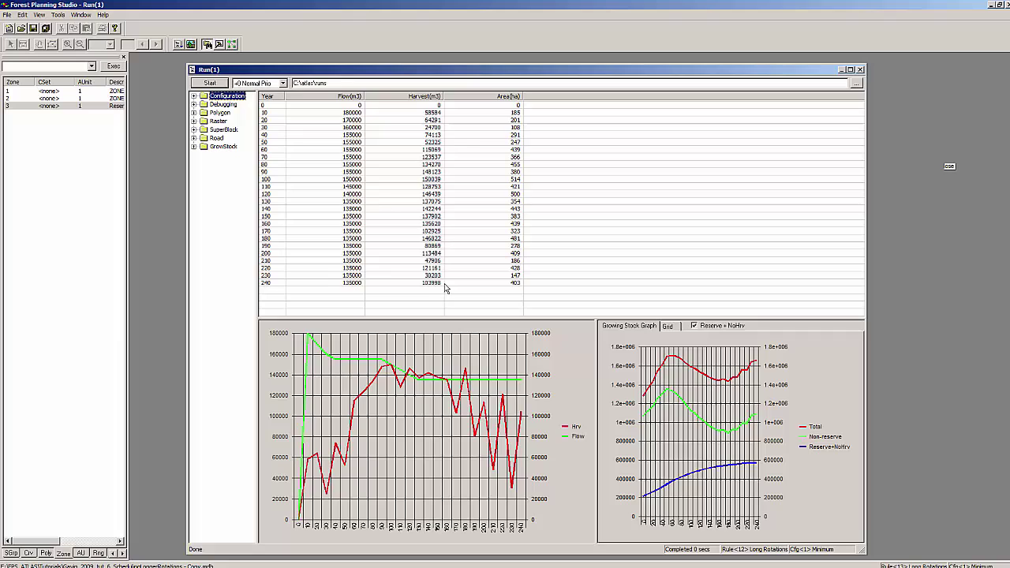
Show the flow table of the Long Rotations 2 ruleset
click(222, 44)
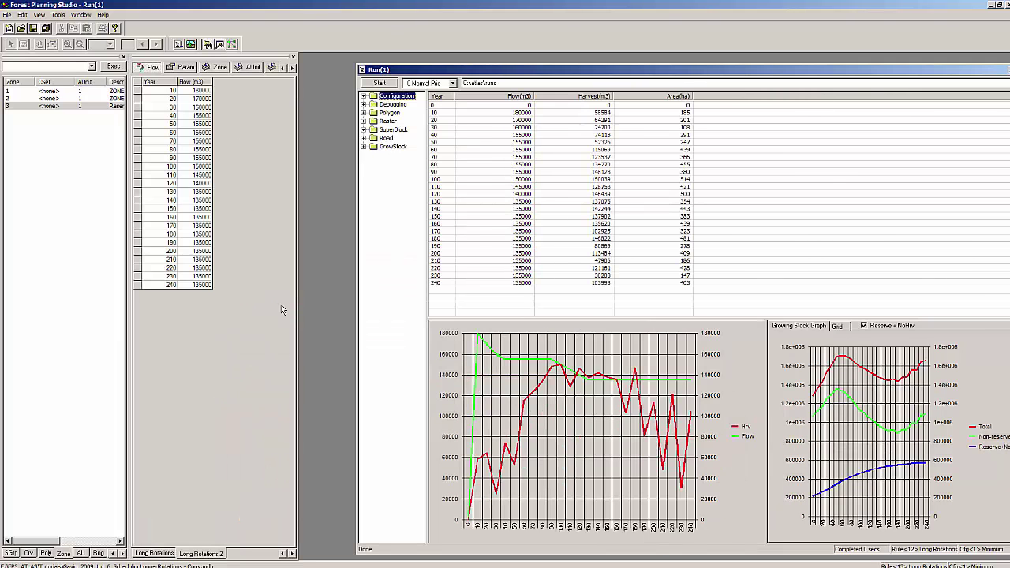